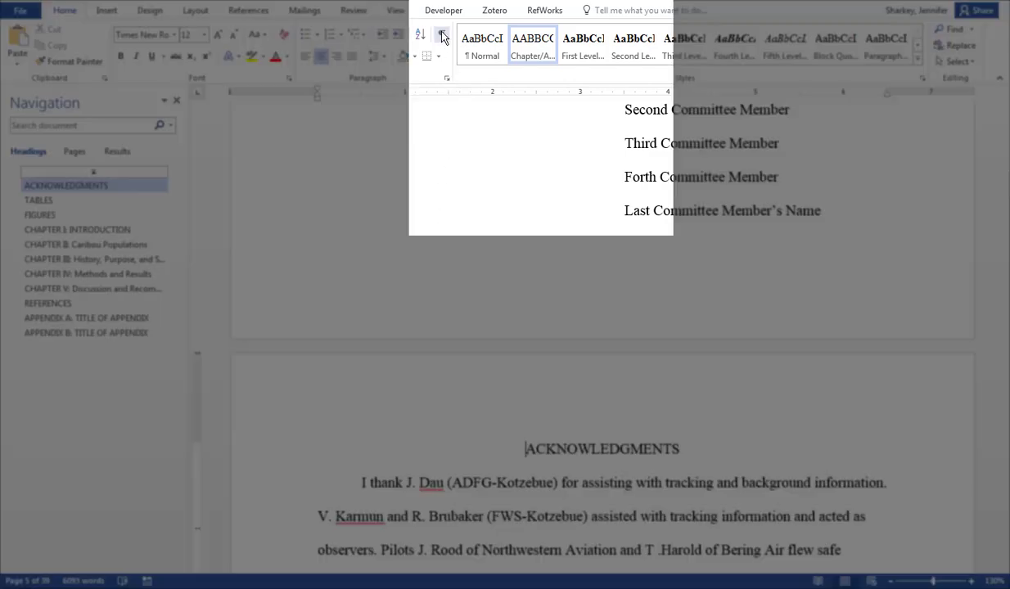
Step: Show the formatting marks and select the section break at the end of the FIGURES page
click(442, 37)
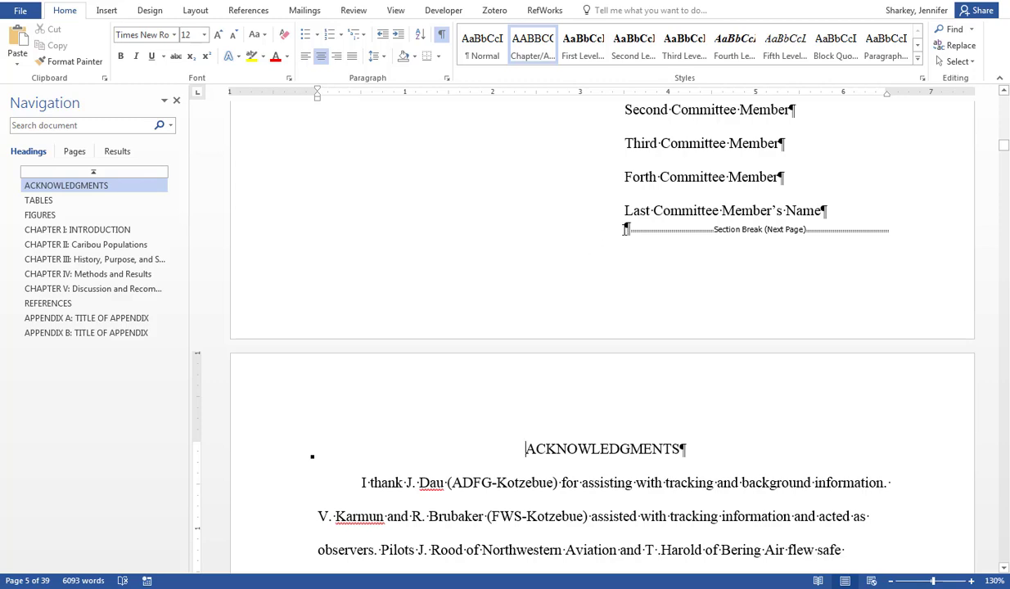
drag(625, 211, 827, 212)
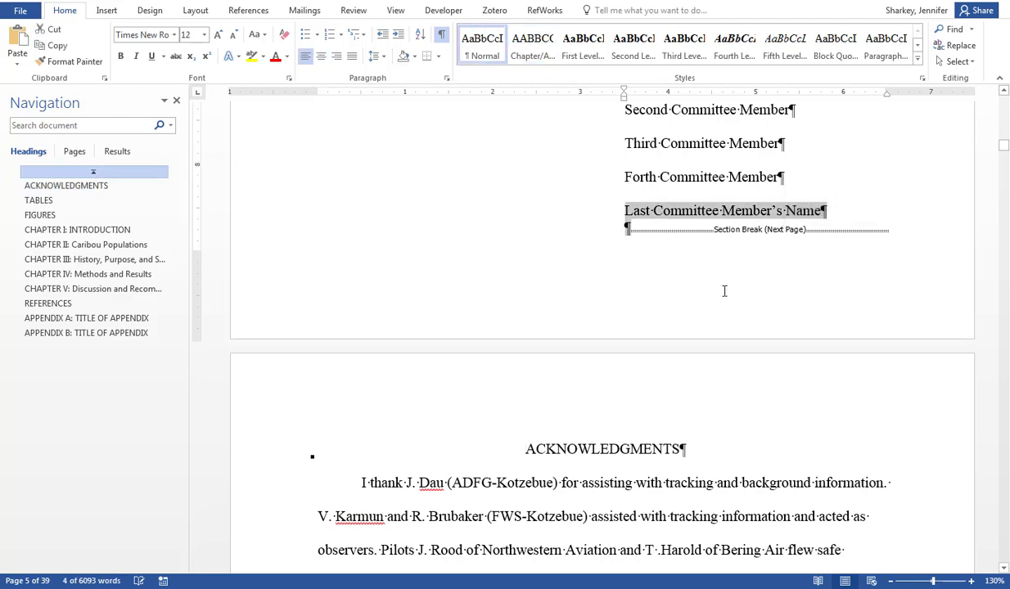
click(45, 230)
scroll(536, 386, up, 3)
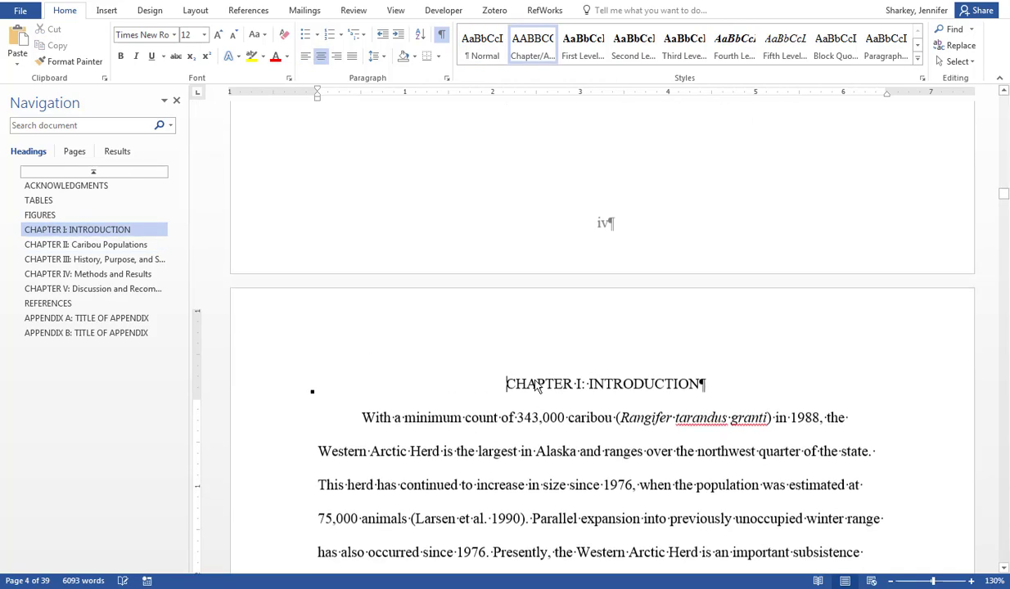
scroll(536, 385, up, 10)
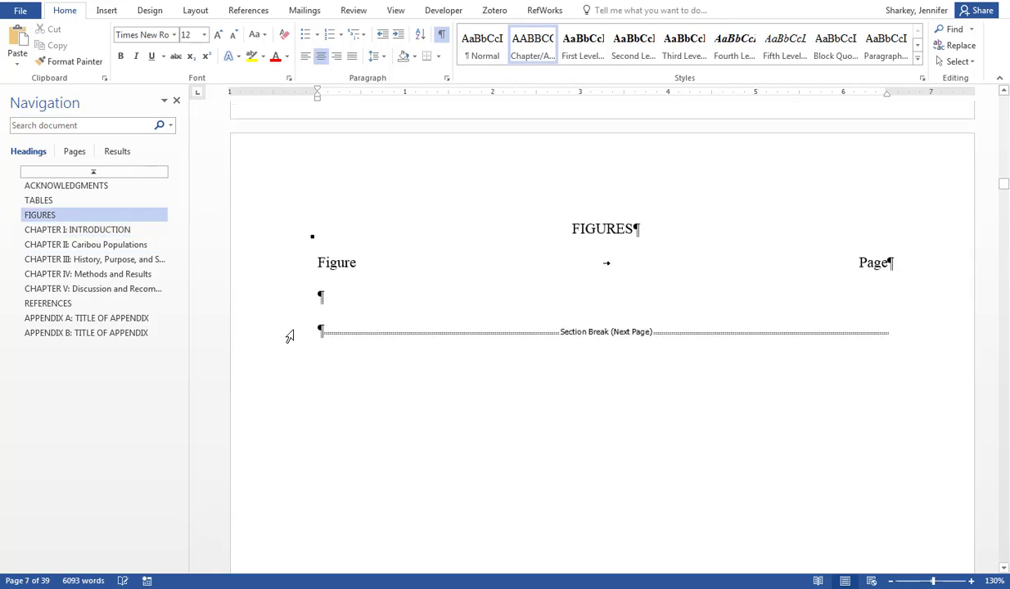
click(290, 336)
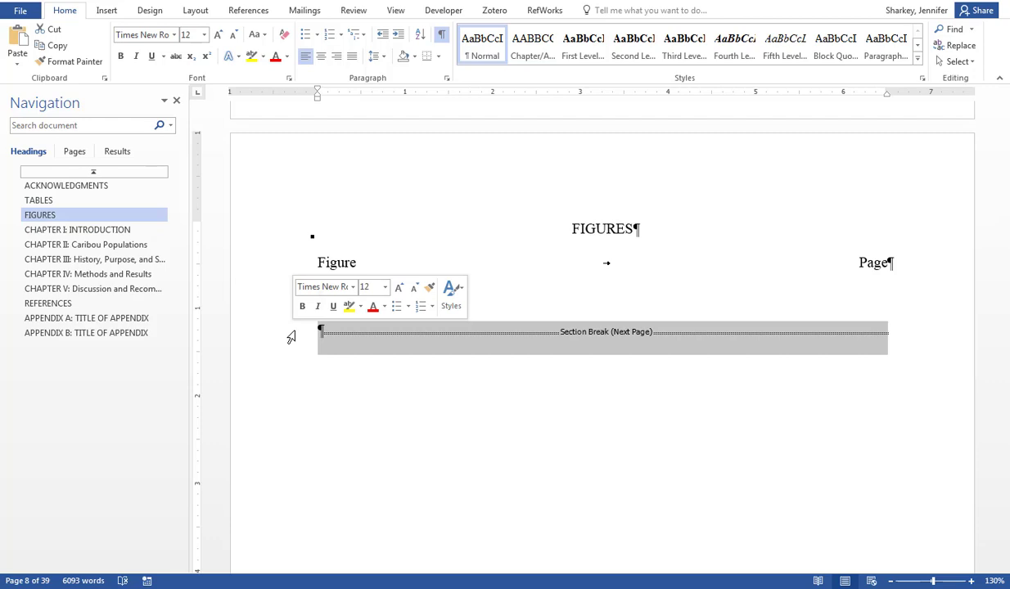
Step: Examine the section breaks and page numbering around the ACKNOWLEDGMENTS, FIGURES and CHAPTER I: INTRODUCTION headings
click(90, 187)
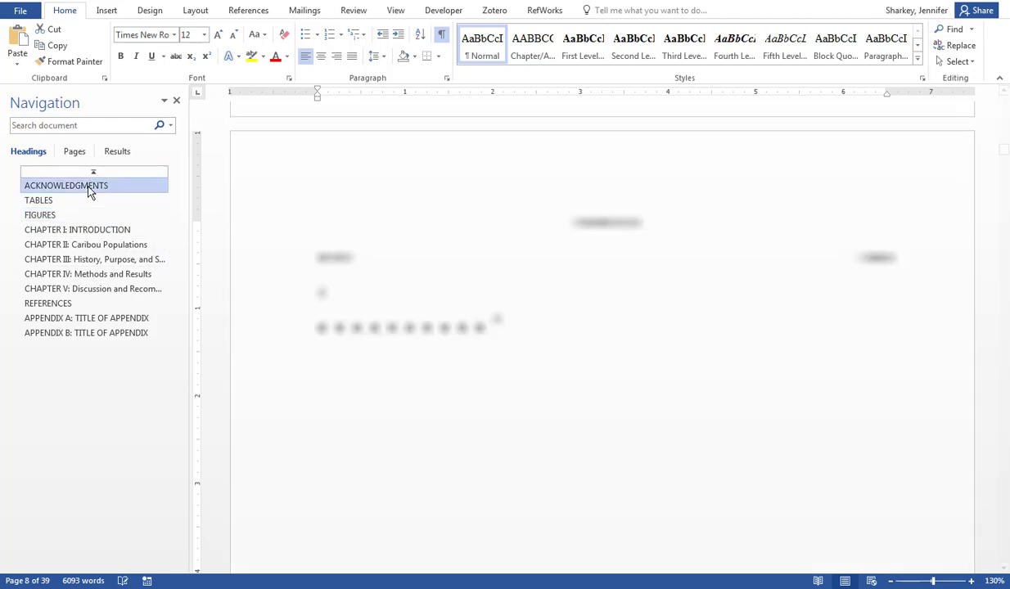
scroll(439, 319, up, 5)
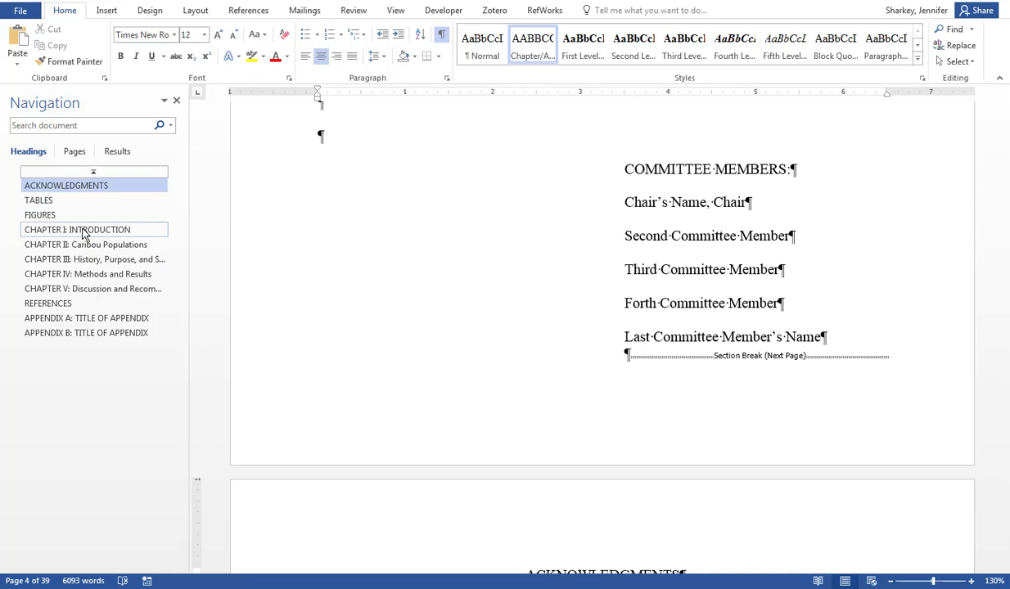
click(31, 216)
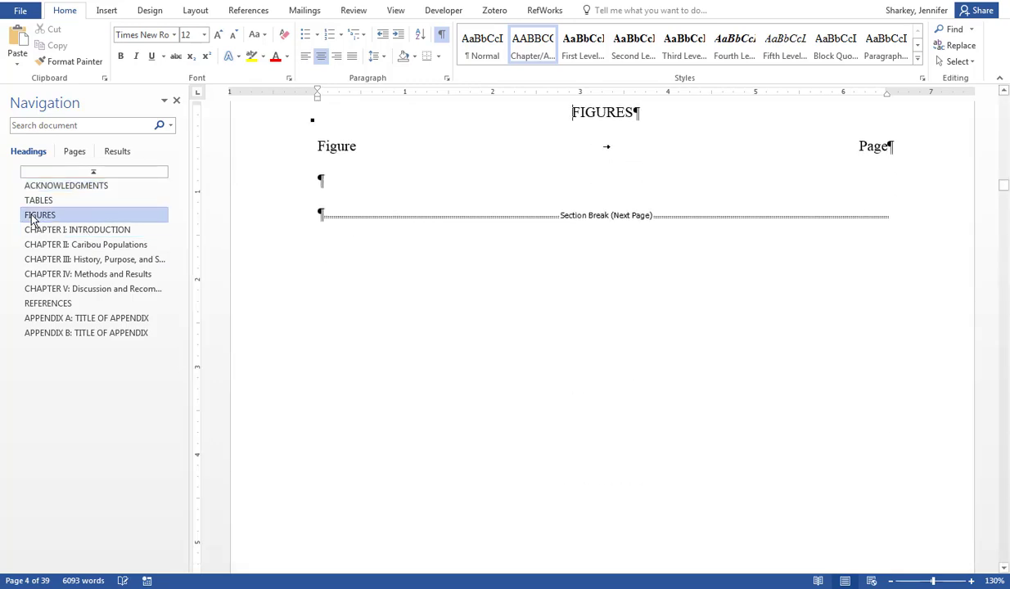
scroll(409, 255, up, 1)
scroll(413, 270, down, 4)
scroll(413, 270, up, 6)
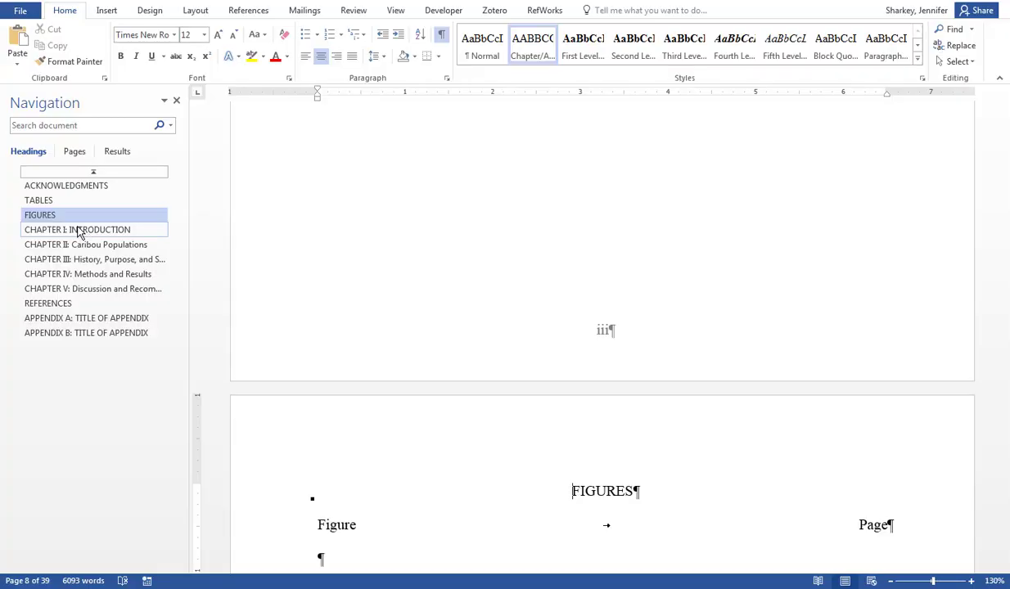
click(79, 230)
scroll(525, 352, down, 6)
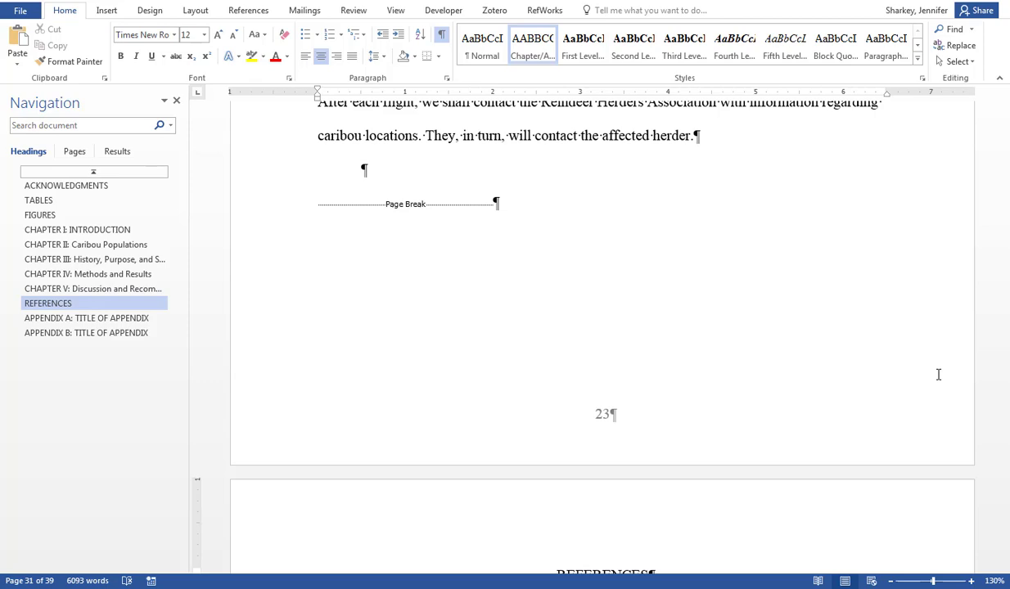
Step: Insert an additional page break directly before the existing one at the end of Chapter V
click(365, 221)
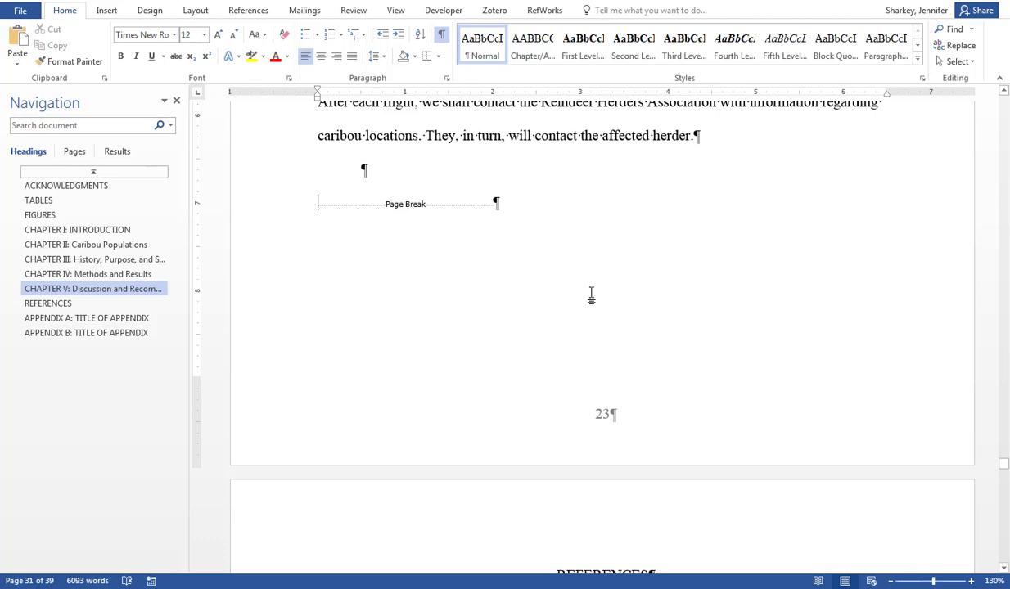
click(112, 12)
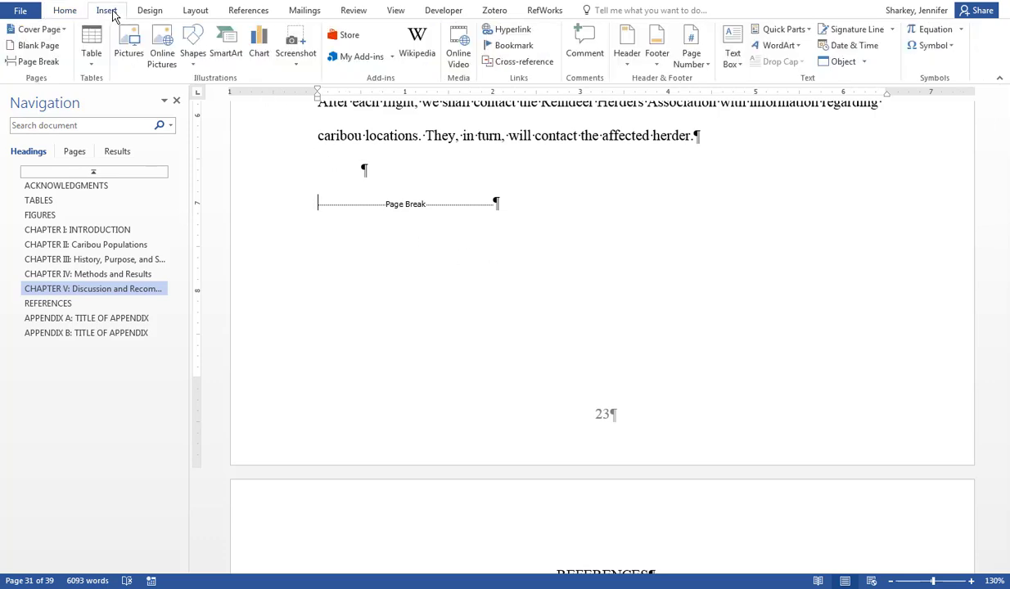
click(25, 66)
scroll(536, 287, down, 5)
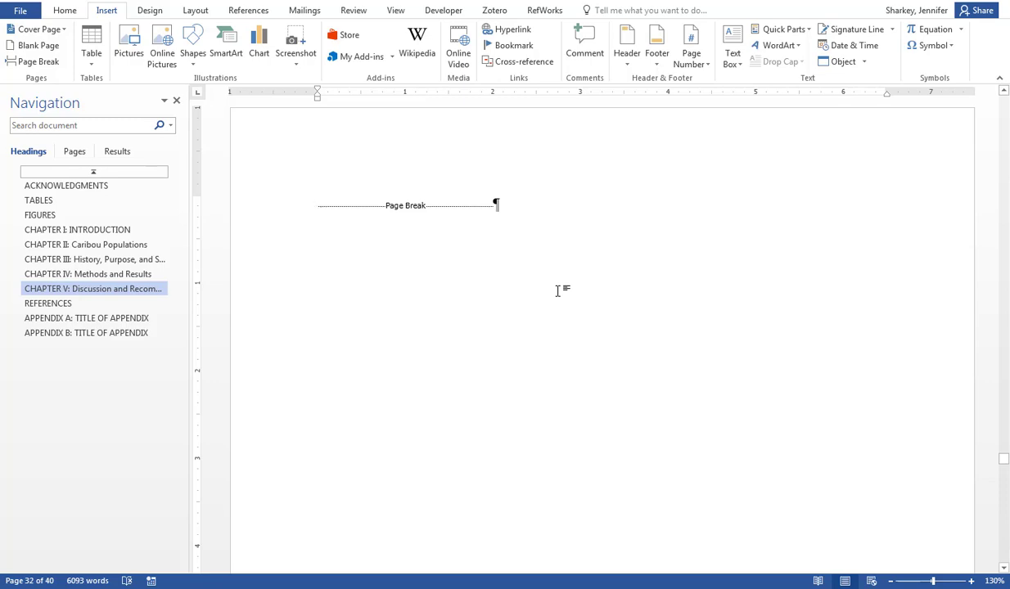
Step: Delete the extra page break on the blank page before REFERENCES
click(276, 214)
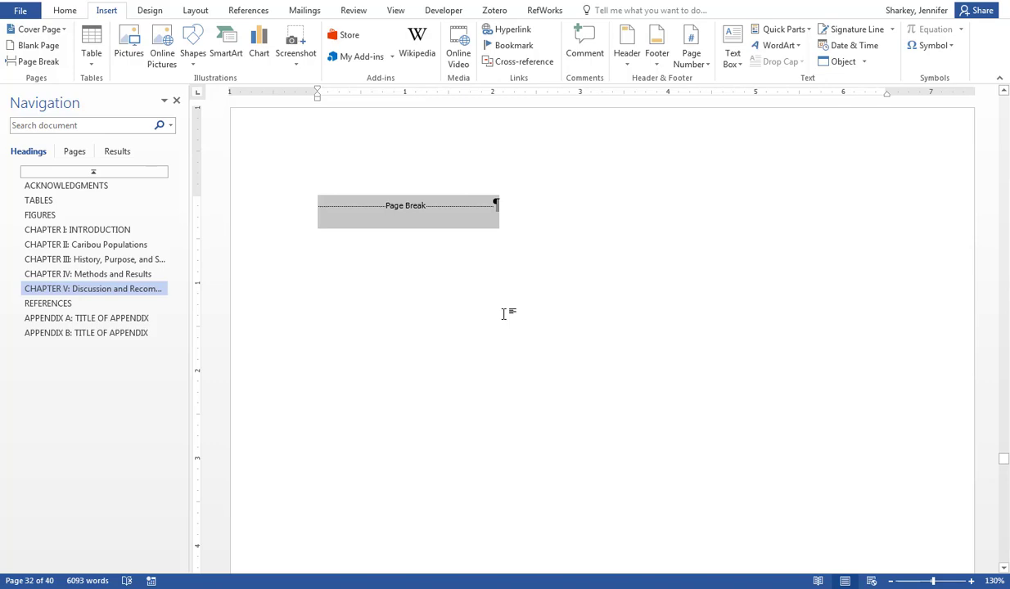
key(Delete)
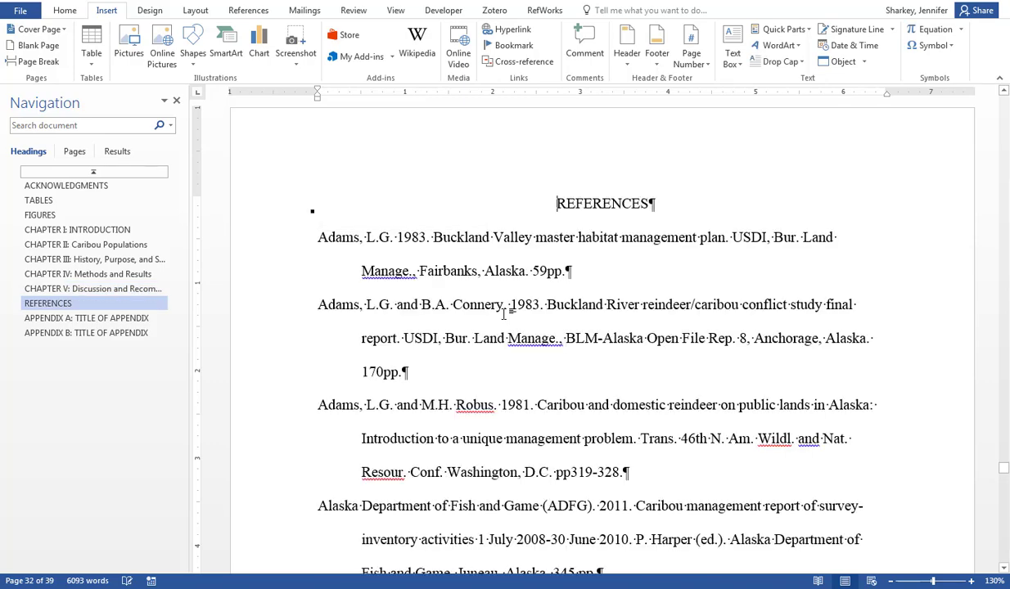
scroll(559, 320, up, 5)
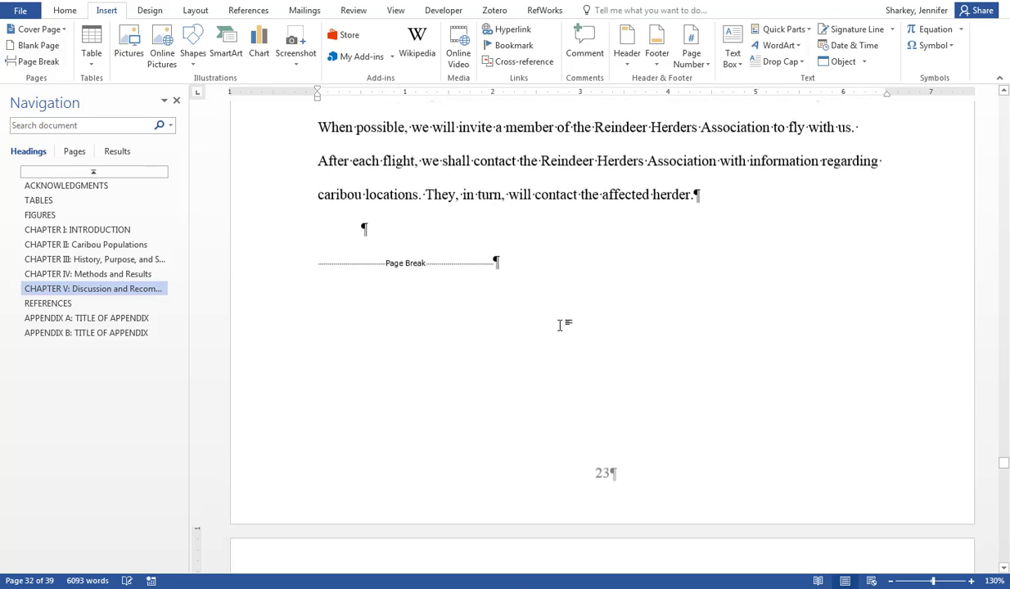
scroll(561, 323, down, 2)
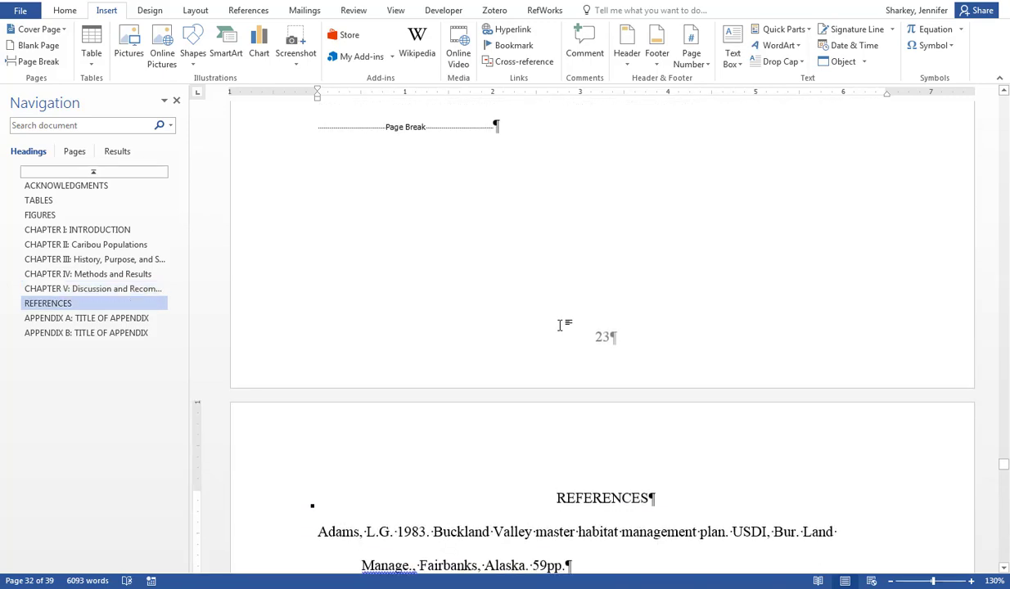
Step: Insert a Next Page section break after the Chapter V paragraph ending "occupied by caribou in the future."
scroll(983, 523, up, 5)
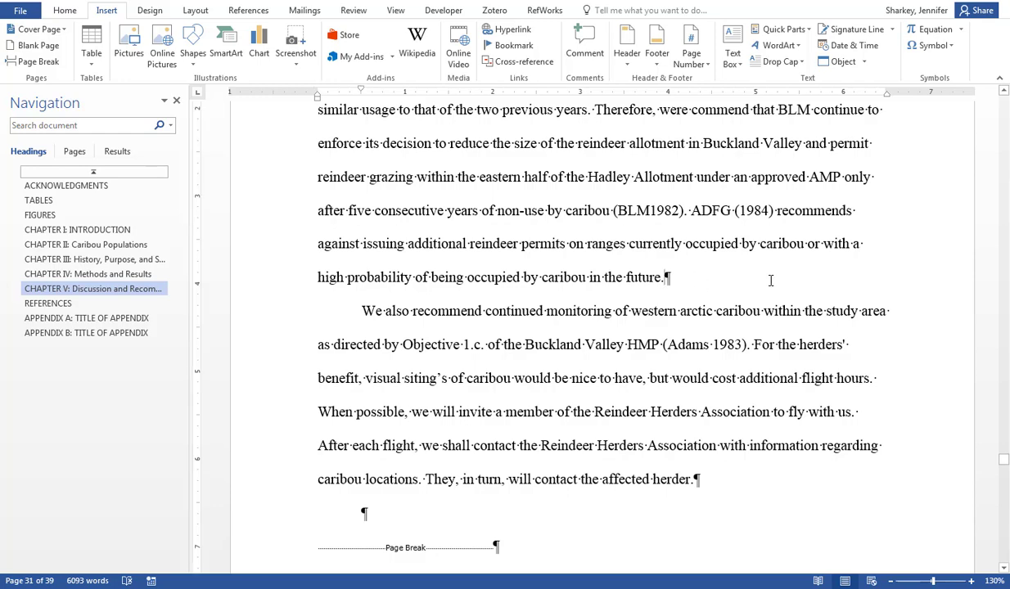
click(196, 12)
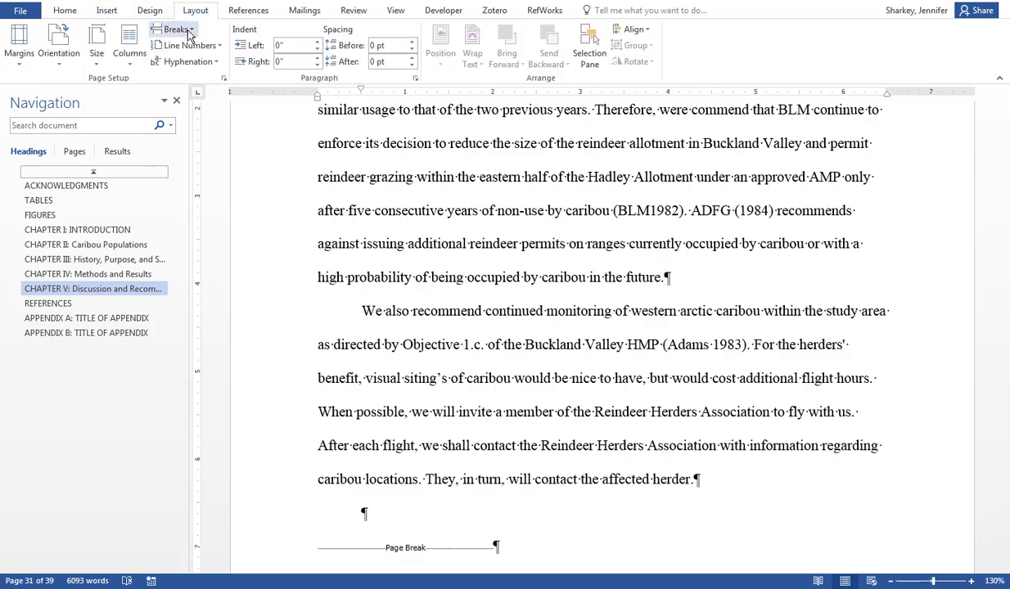
click(191, 30)
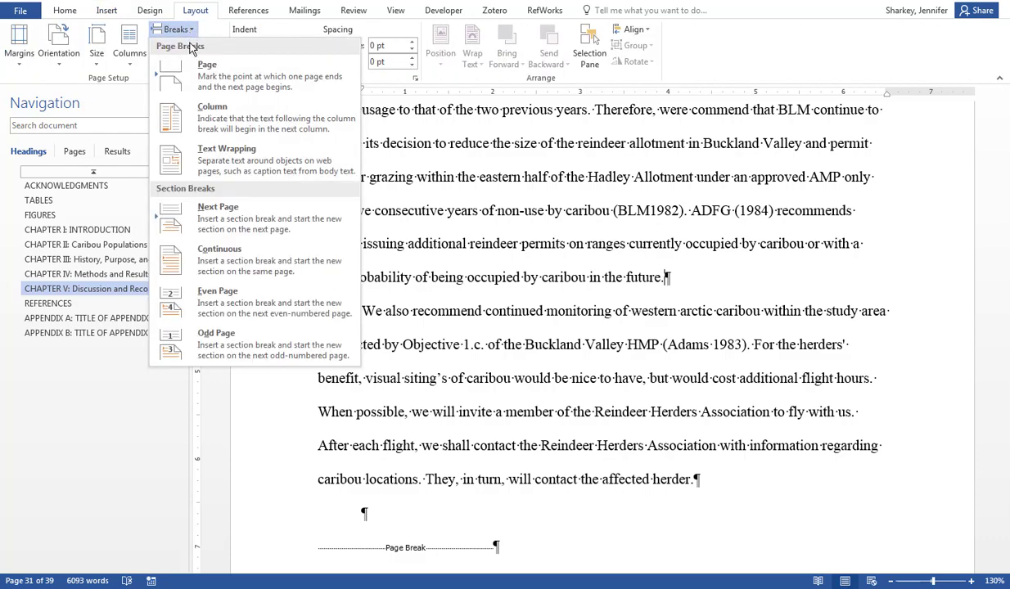
click(253, 223)
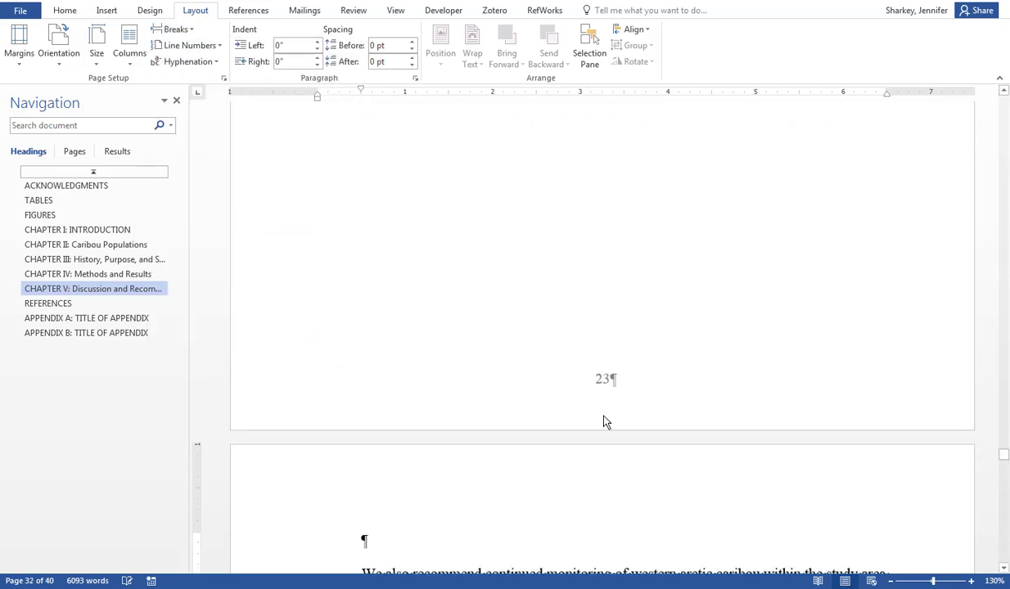
Step: Delete the Next Page section break after "occupied by caribou in the future." in Chapter V
scroll(601, 418, up, 5)
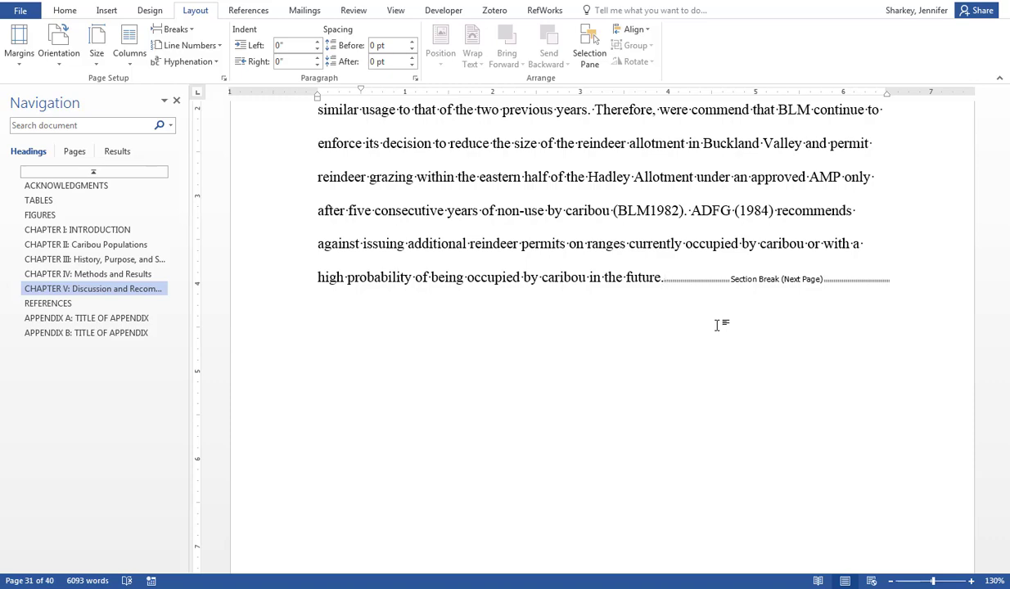
scroll(990, 449, up, 1)
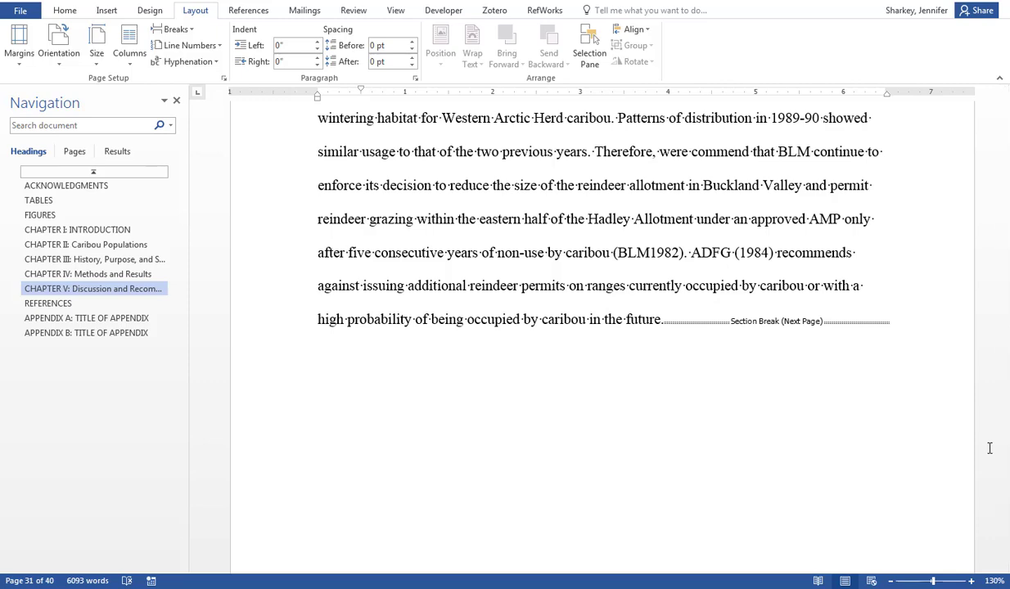
click(667, 320)
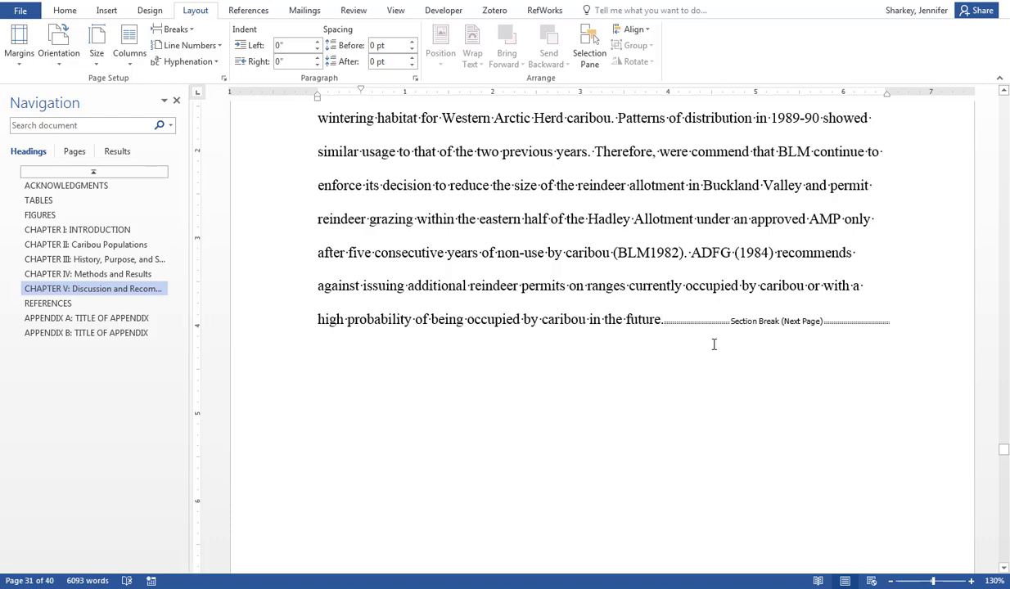
key(Delete)
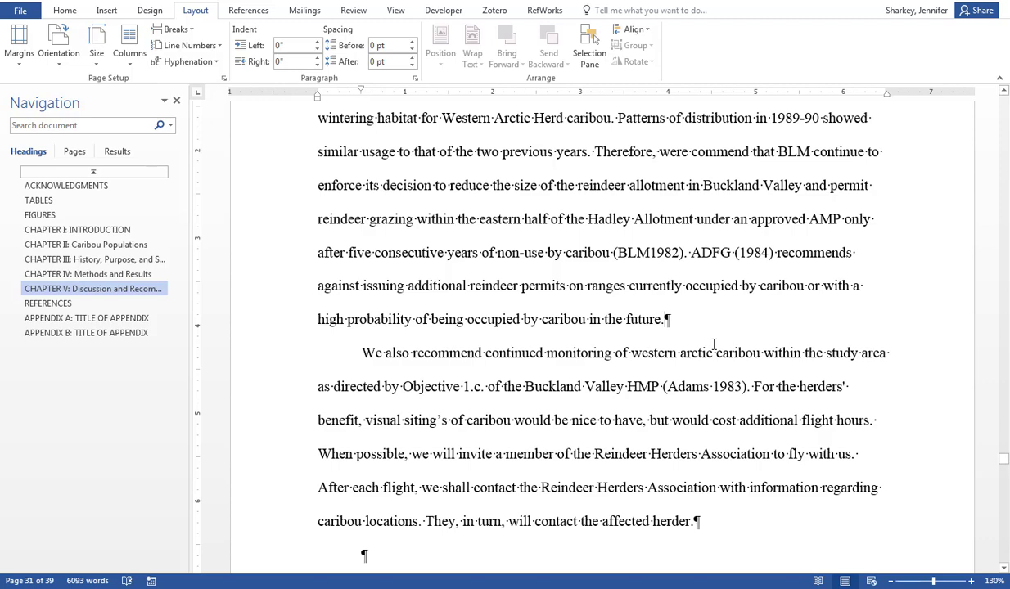